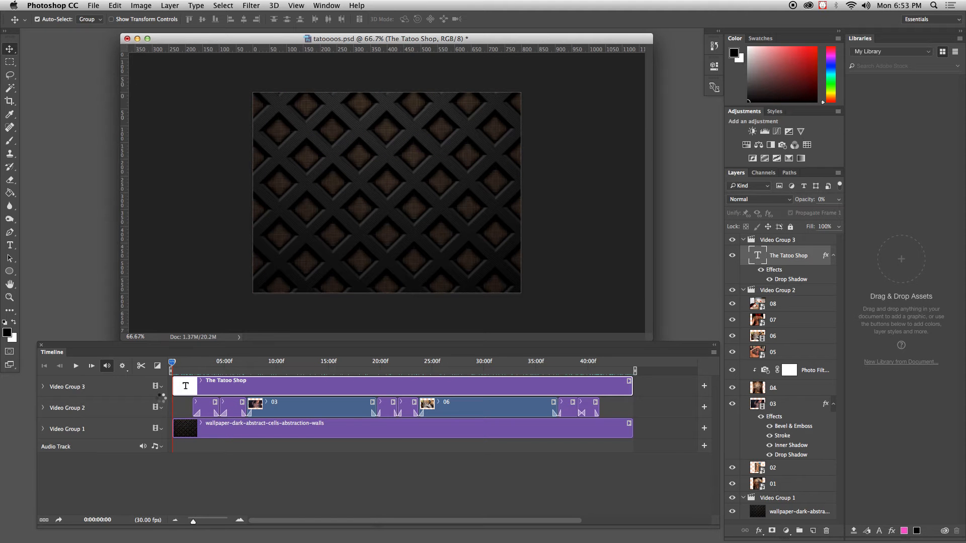
Step: Review the volume, fade and mute audio settings of video clip 03 in Video Group 2
{"action": "left_click", "coordinate": [373, 402]}
{"action": "left_click", "coordinate": [350, 411]}
{"action": "left_click", "coordinate": [302, 406]}
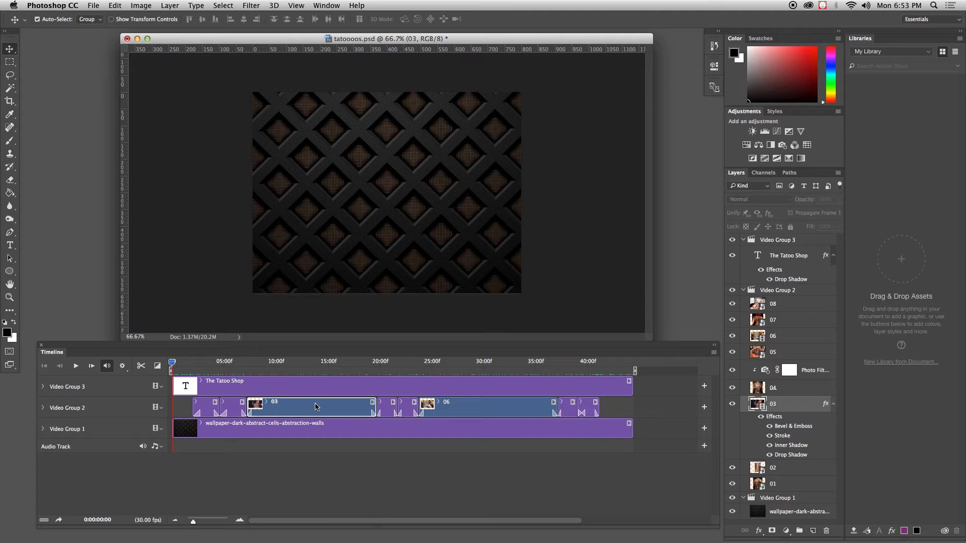
{"action": "left_click", "coordinate": [373, 403]}
{"action": "left_click", "coordinate": [399, 342]}
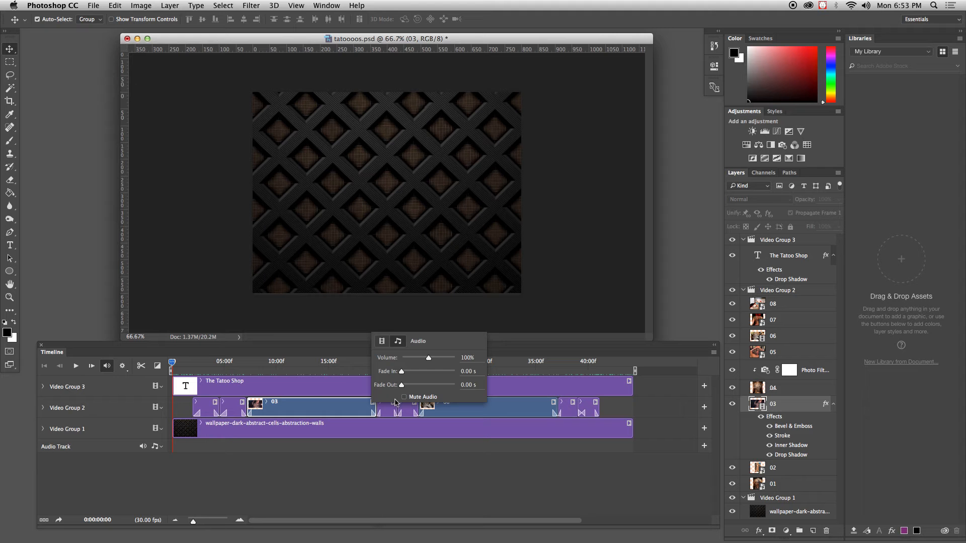
{"action": "left_click", "coordinate": [318, 409]}
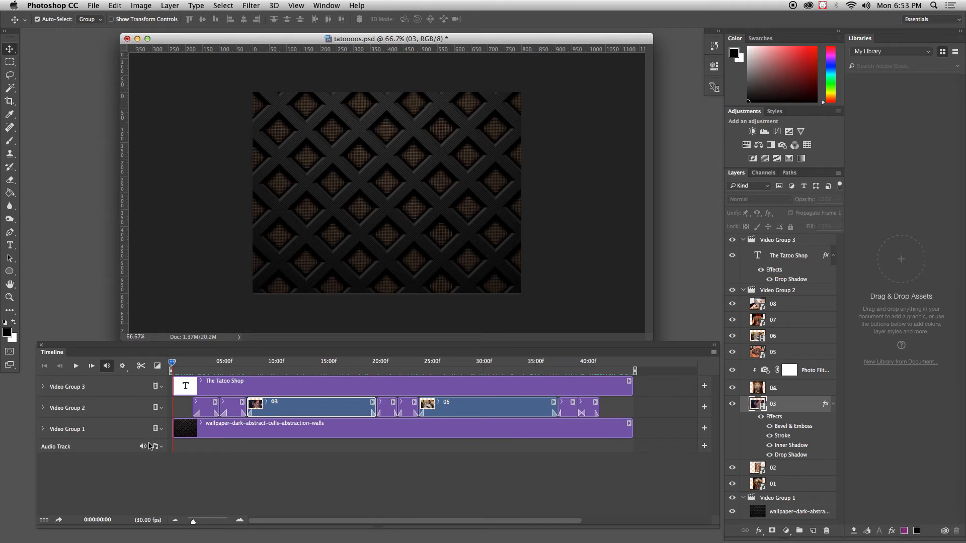
Step: Add the MP3 file Vukovar_-_01_-_THE_THREE_SHADES from the untitled folder to the timeline's audio track
{"action": "left_click", "coordinate": [186, 447]}
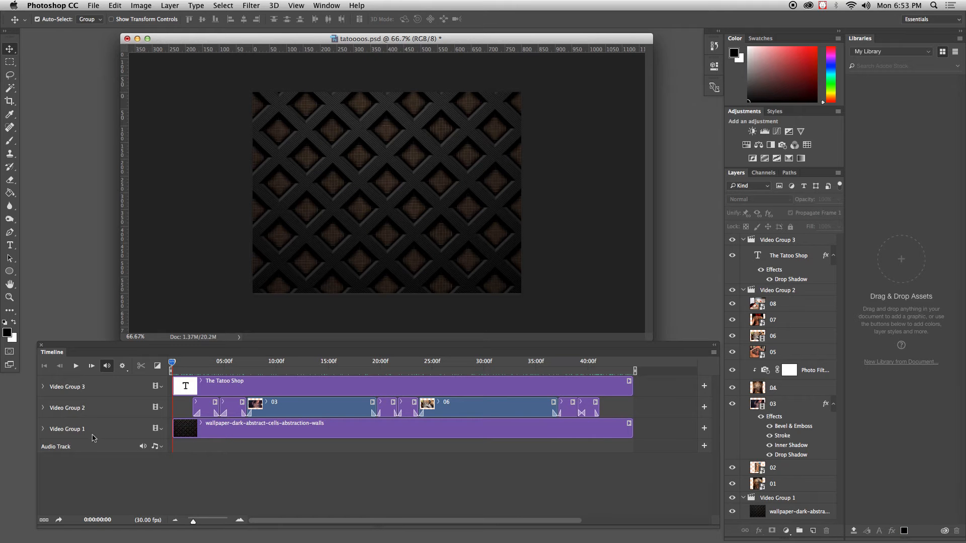
{"action": "left_click", "coordinate": [154, 447]}
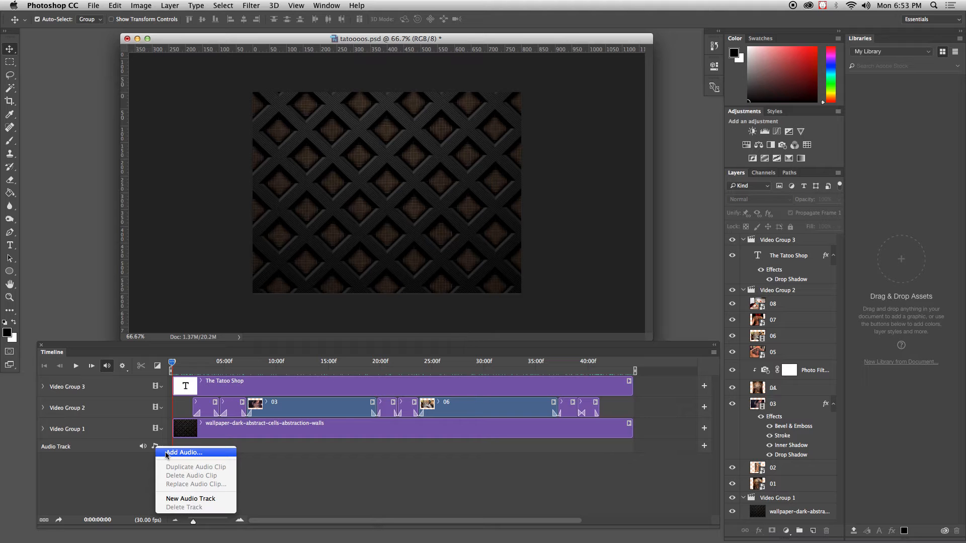
{"action": "left_click", "coordinate": [169, 501]}
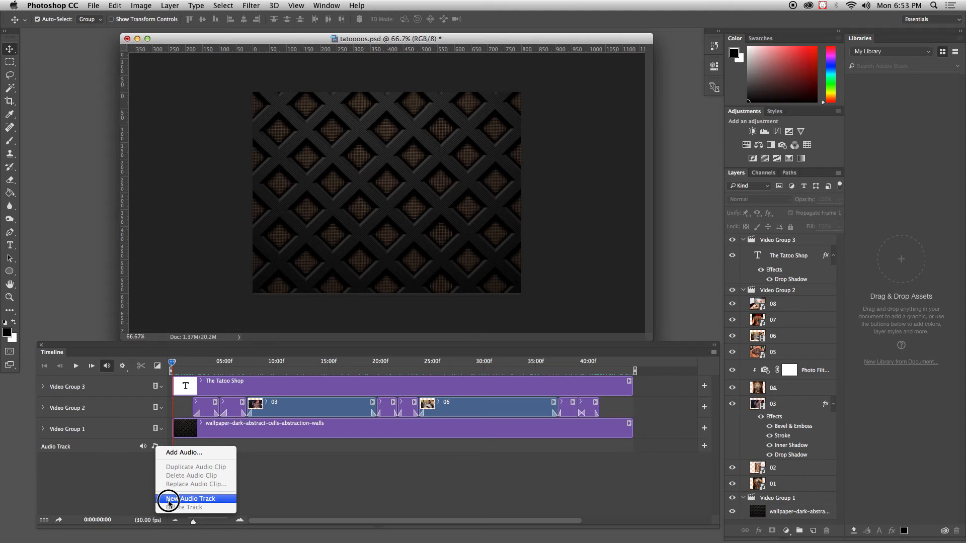
{"action": "left_click", "coordinate": [169, 453]}
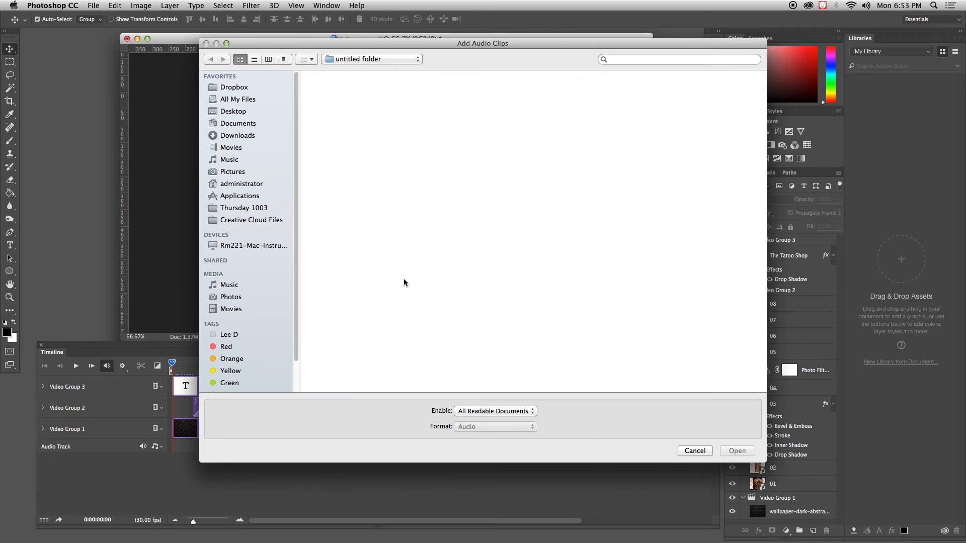
{"action": "left_click", "coordinate": [722, 143]}
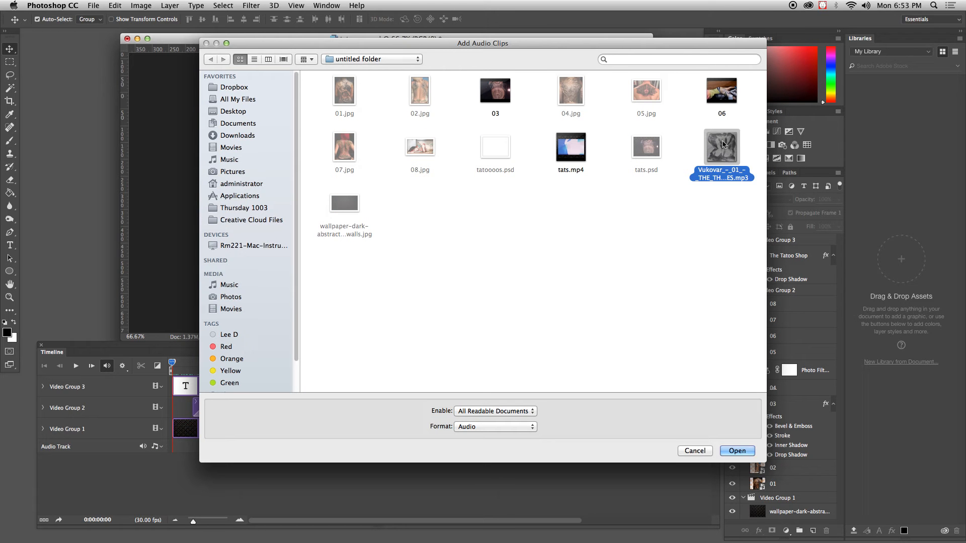
{"action": "left_click", "coordinate": [734, 451]}
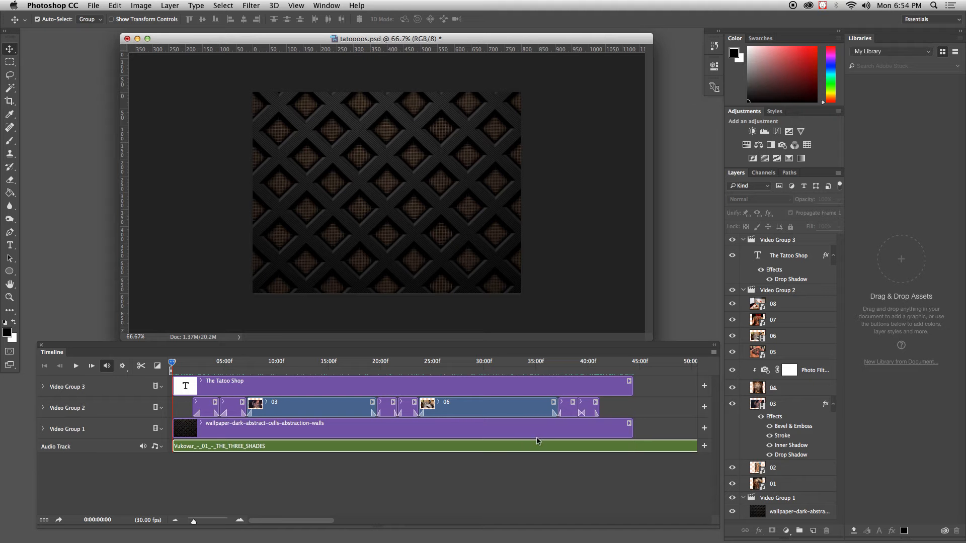
Step: Split the audio clip at 0:00:44:12, where the video clips end, and delete the excess music after the cut
{"action": "left_click", "coordinate": [172, 362]}
{"action": "left_click_drag", "start_coordinate": [172, 362], "coordinate": [630, 397]}
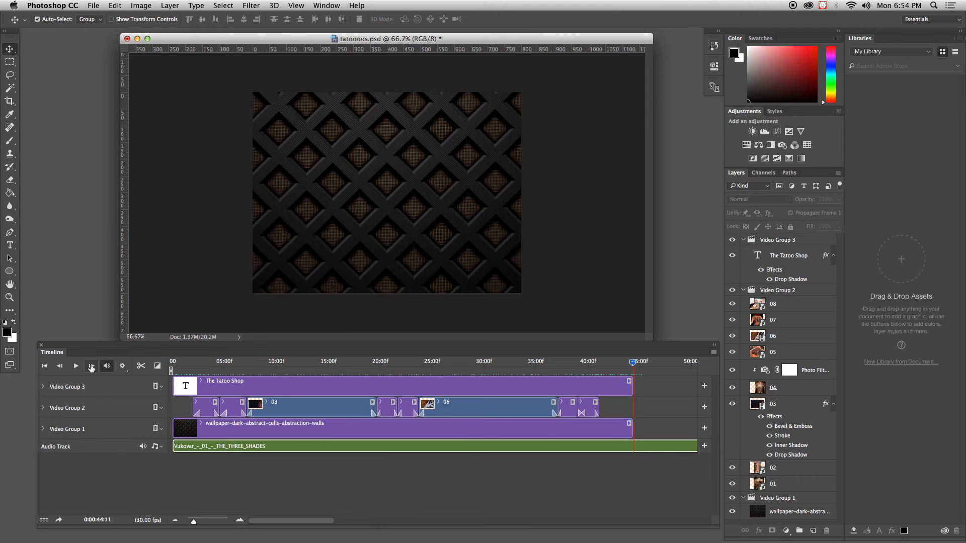
{"action": "left_click", "coordinate": [91, 367]}
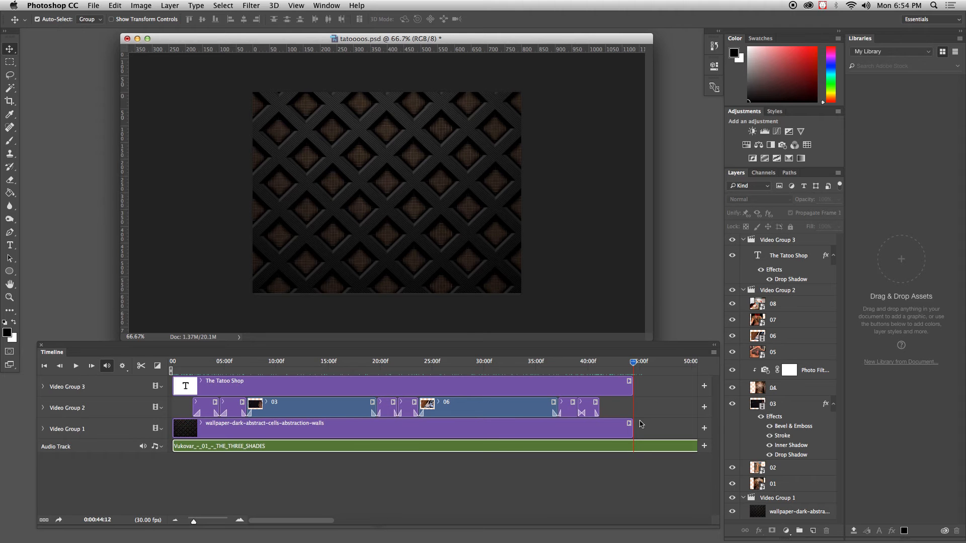
{"action": "left_click", "coordinate": [143, 368]}
{"action": "left_click", "coordinate": [653, 447]}
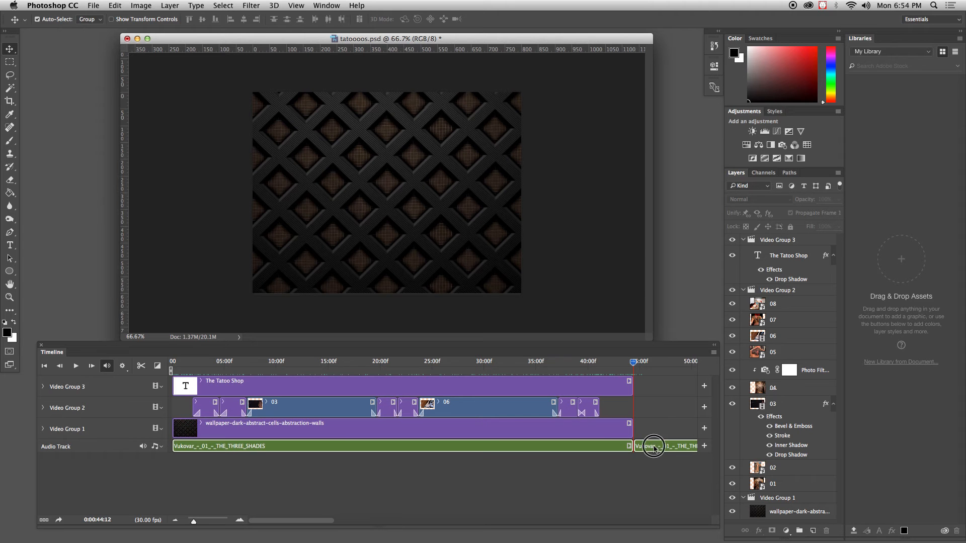
{"action": "key", "text": "Delete"}
Step: Preview the opening seconds of the timeline from the start with the trimmed music
{"action": "left_click_drag", "start_coordinate": [630, 366], "coordinate": [161, 372]}
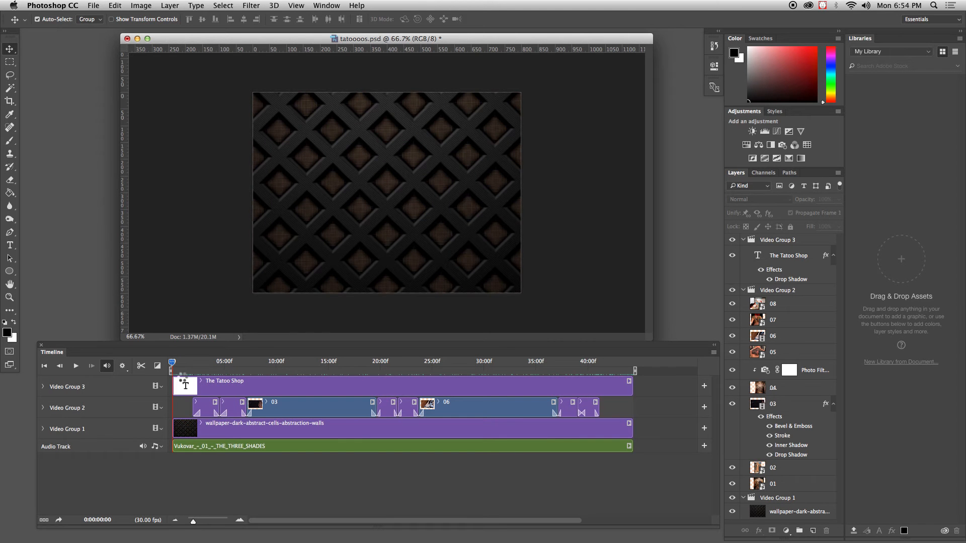
{"action": "left_click", "coordinate": [75, 365]}
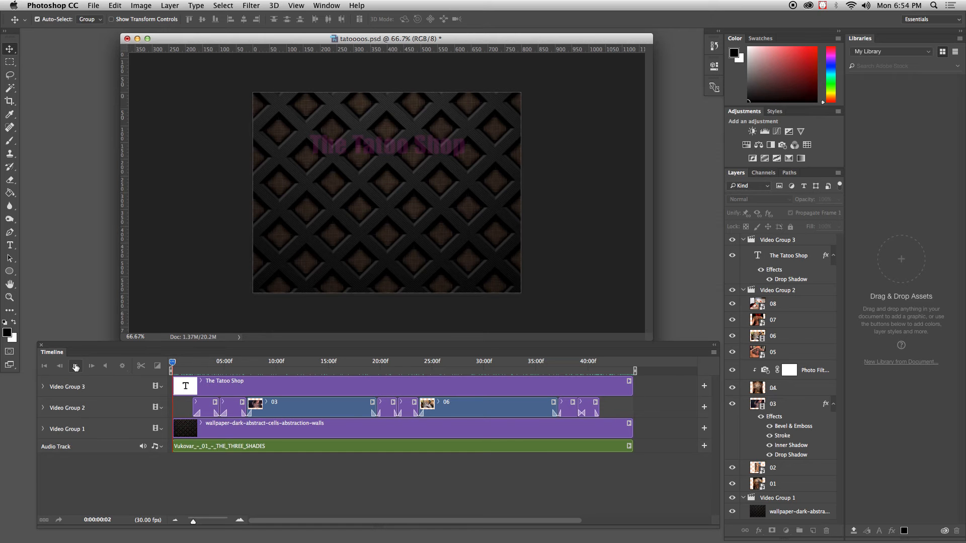
{"action": "key", "text": "XF86AudioRaiseVolume"}
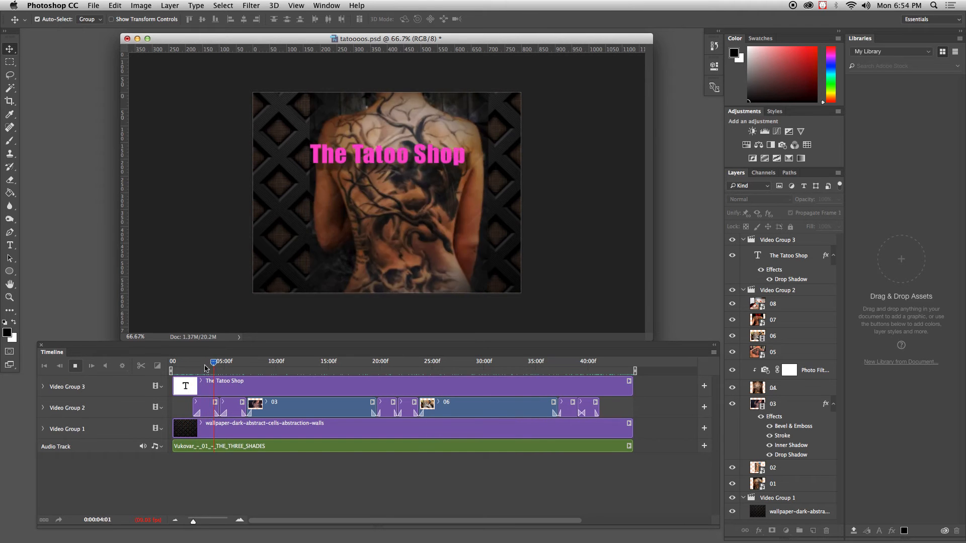
{"action": "left_click", "coordinate": [157, 355]}
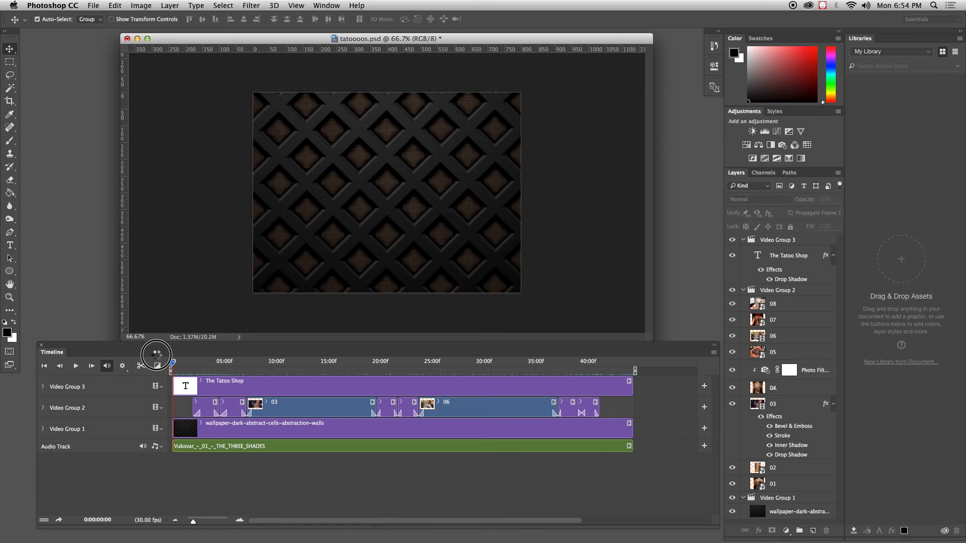
{"action": "left_click", "coordinate": [76, 366]}
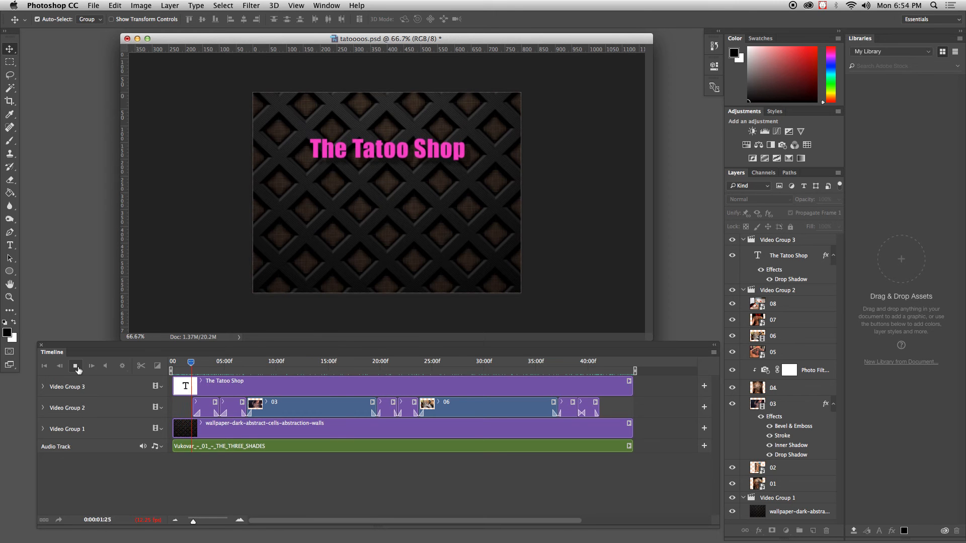
{"action": "left_click", "coordinate": [76, 366]}
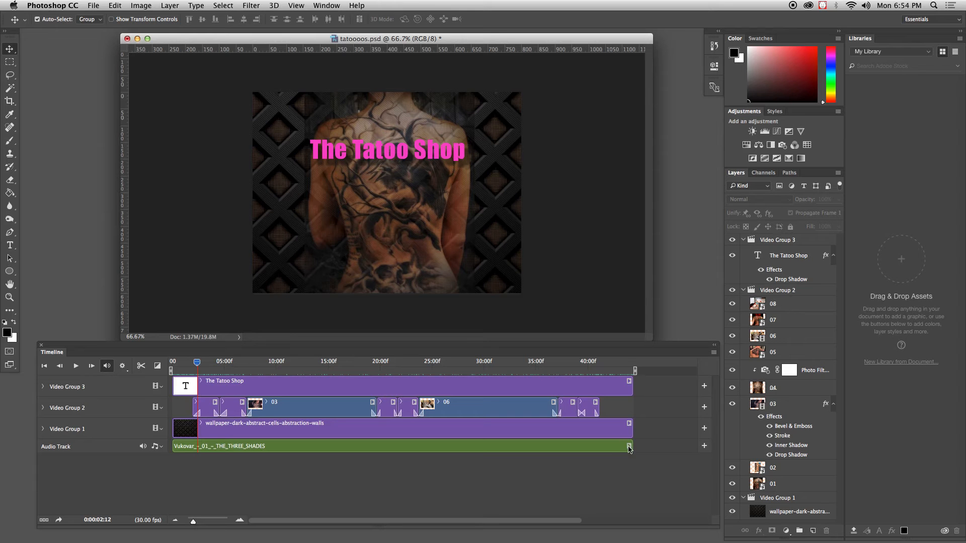
Step: Add a short fade-in and fade-out to the music clip on the audio track
{"action": "left_click", "coordinate": [628, 447]}
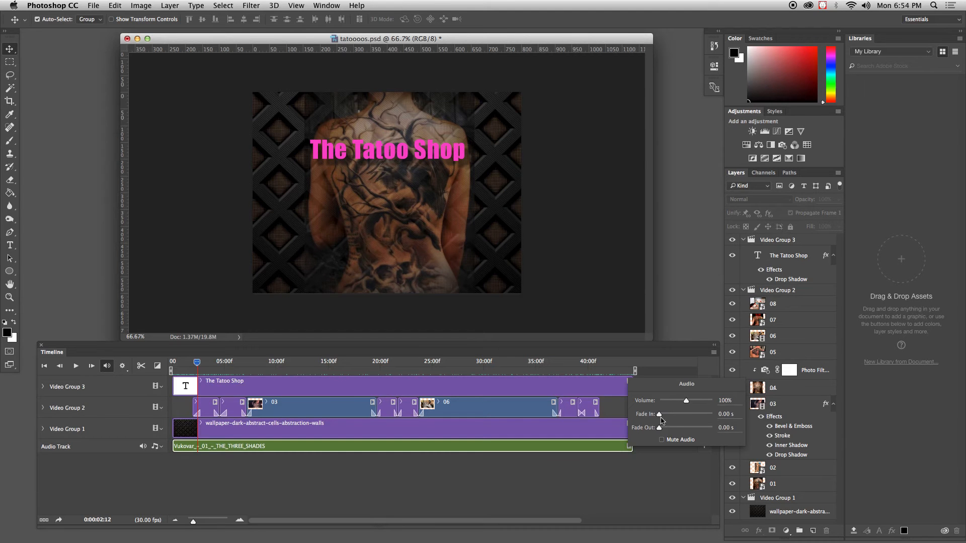
{"action": "left_click", "coordinate": [659, 415]}
{"action": "left_click_drag", "start_coordinate": [659, 428], "coordinate": [661, 430]}
{"action": "left_click", "coordinate": [549, 446]}
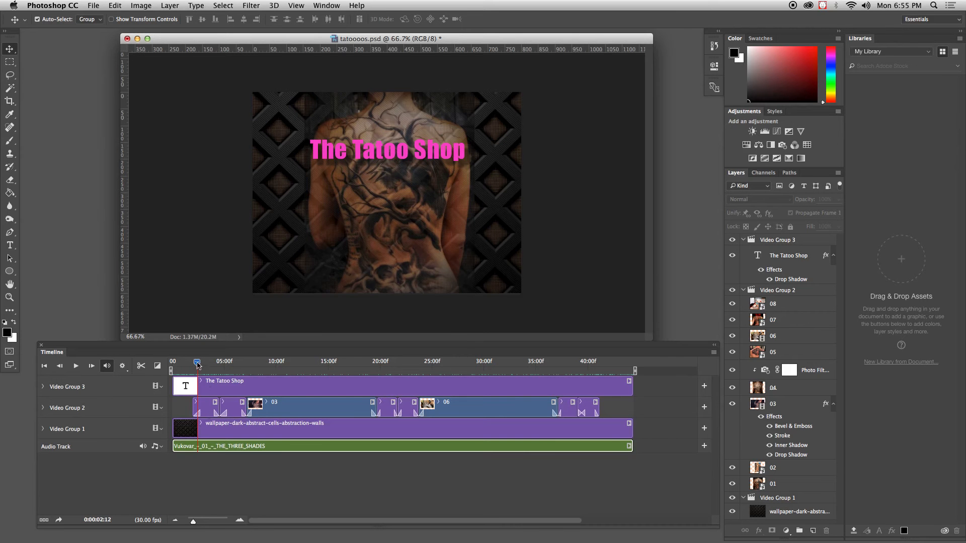
Step: Play the start and the last seconds of the timeline to check the audio fades, then return the playhead to 0:00:00:00
{"action": "left_click_drag", "start_coordinate": [196, 365], "coordinate": [162, 360]}
{"action": "key", "text": "space"}
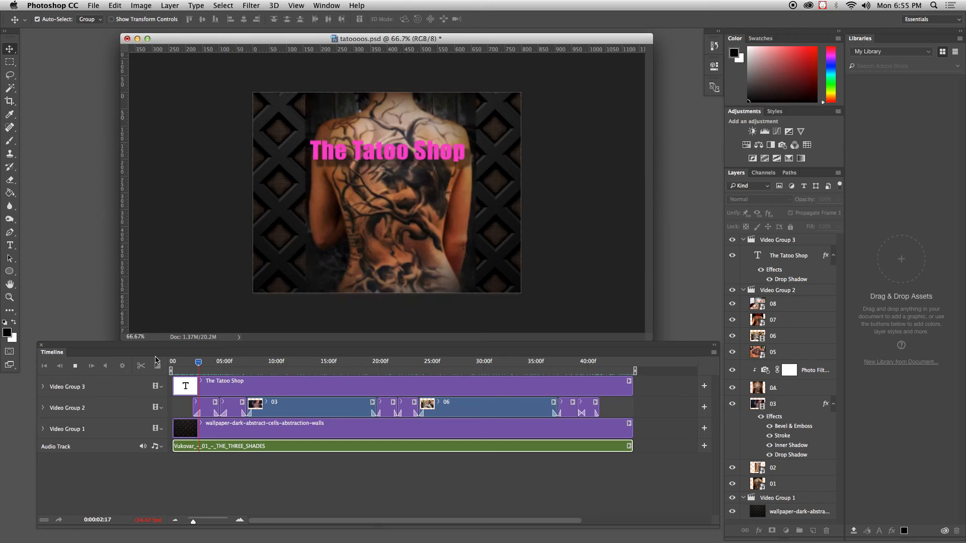
{"action": "key", "text": "space"}
{"action": "left_click_drag", "start_coordinate": [203, 366], "coordinate": [613, 381]}
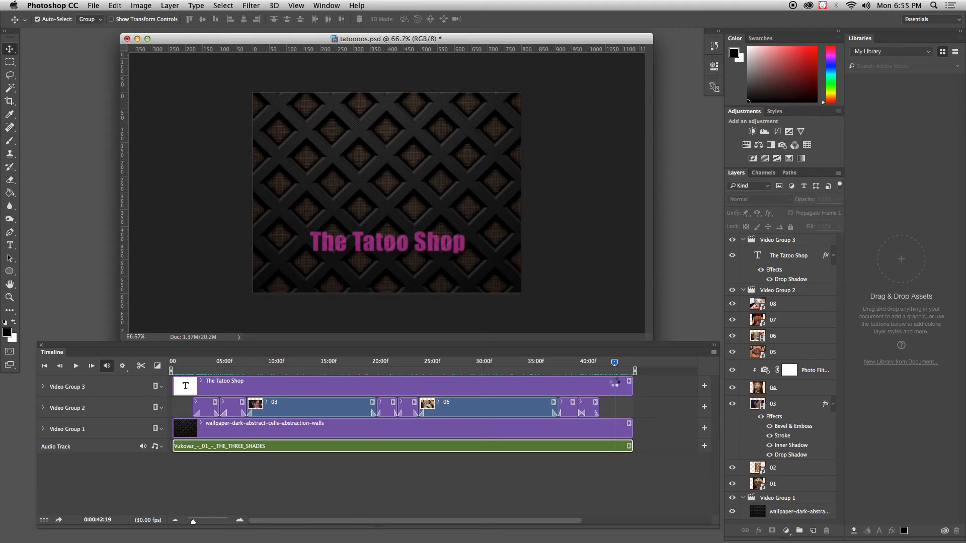
{"action": "key", "text": "space"}
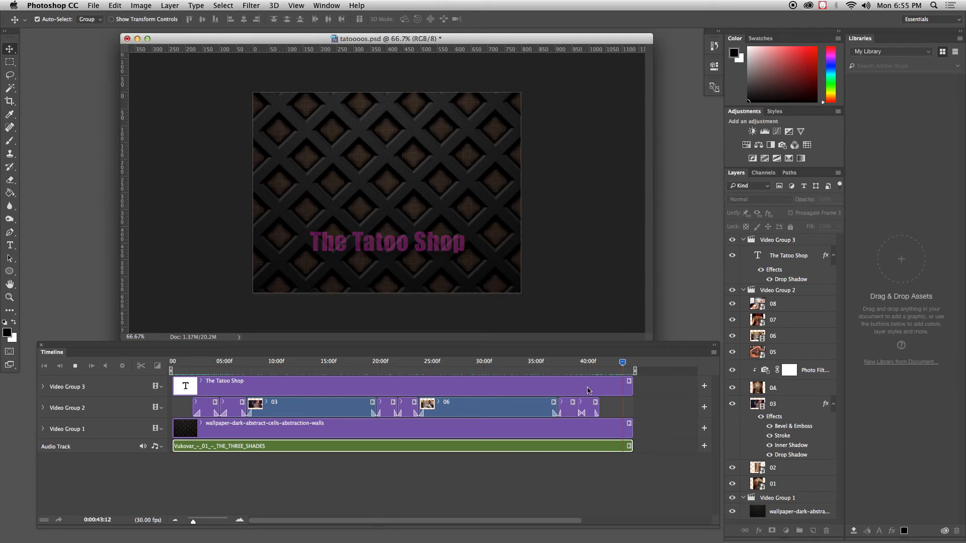
{"action": "left_click_drag", "start_coordinate": [633, 363], "coordinate": [166, 378]}
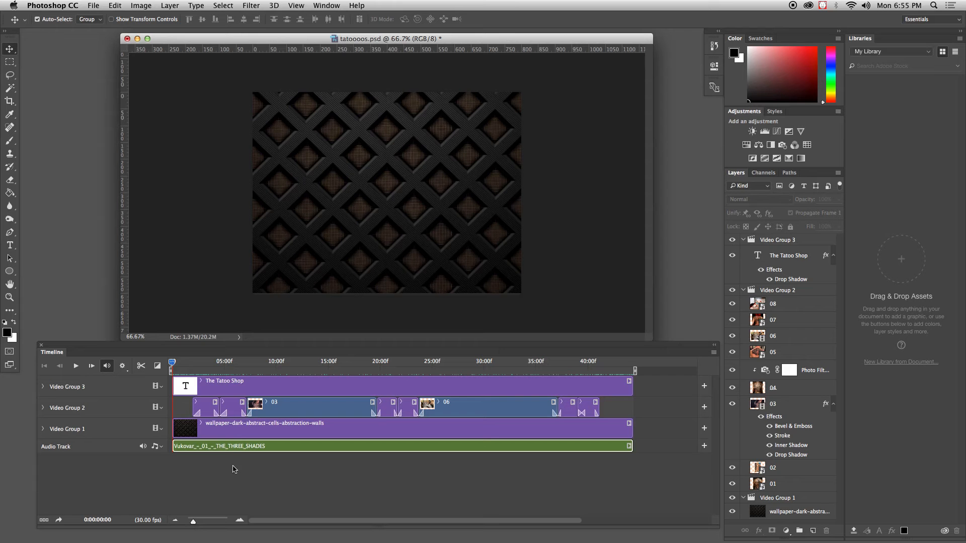
Step: Save the PSD document with Maximize Compatibility enabled
{"action": "left_click", "coordinate": [93, 5]}
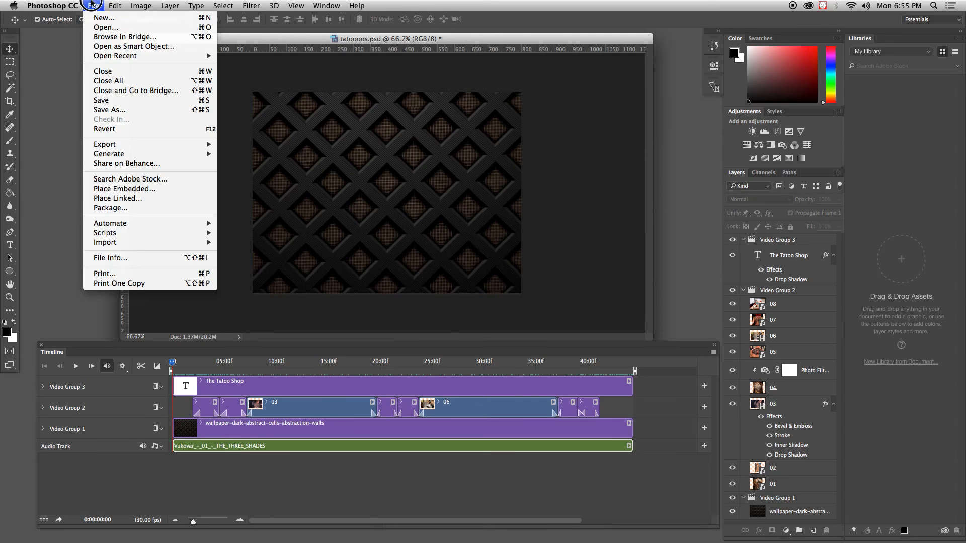
{"action": "left_click", "coordinate": [102, 104]}
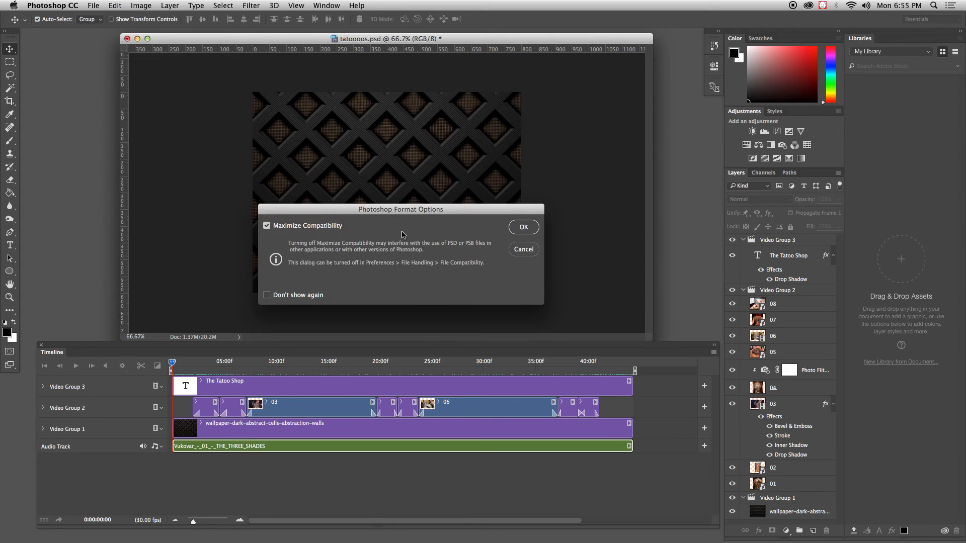
{"action": "left_click", "coordinate": [523, 227]}
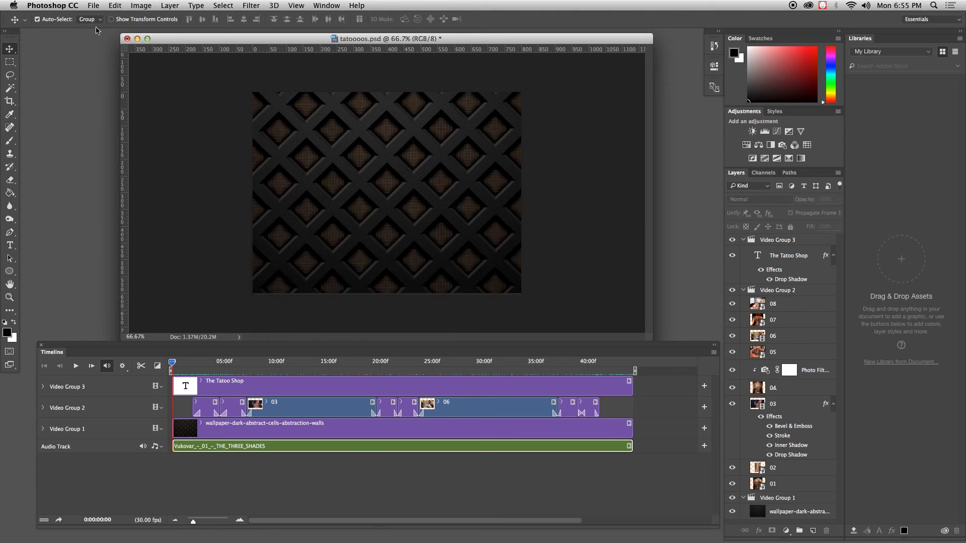
{"action": "left_click", "coordinate": [93, 5]}
{"action": "left_click", "coordinate": [103, 99]}
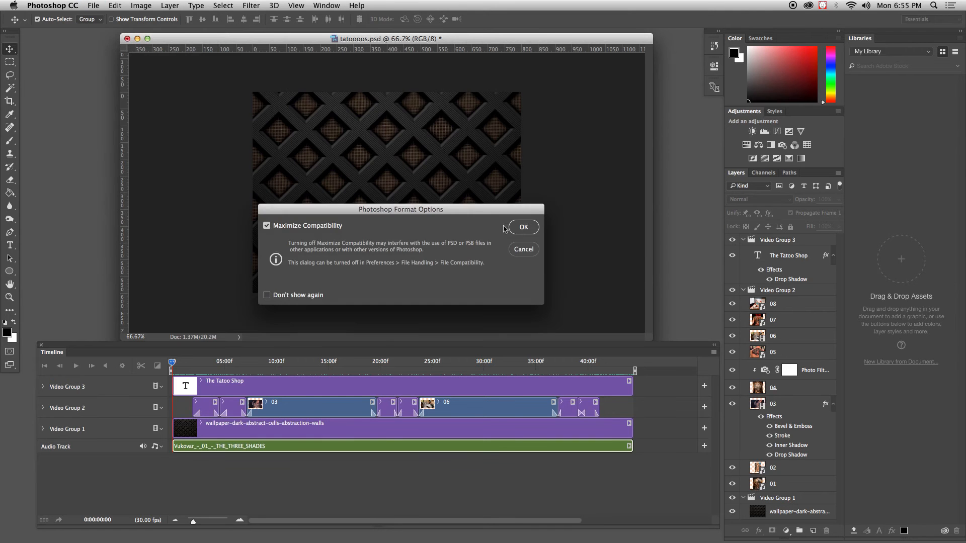
{"action": "left_click", "coordinate": [523, 226]}
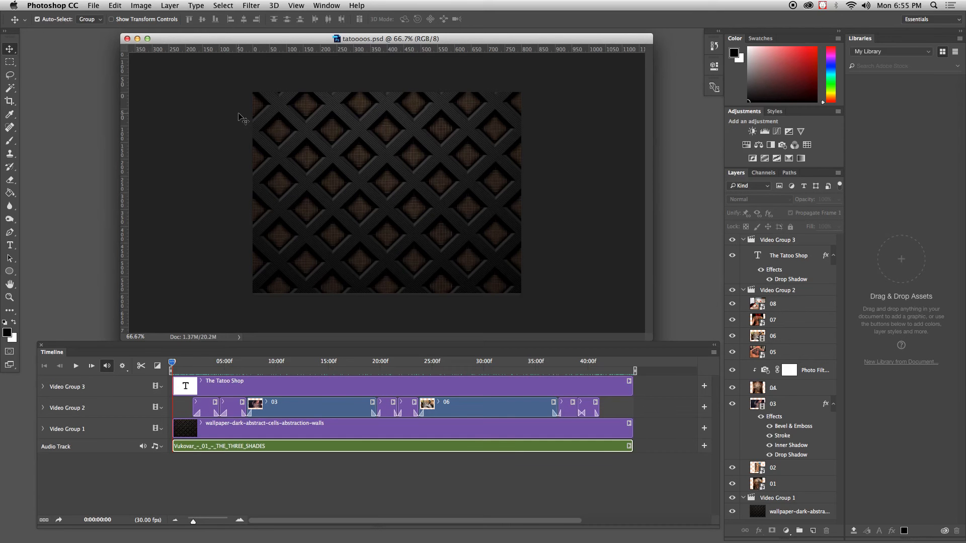
Step: Render all frames as tatoooos.mp4 into the untitled folder on the Desktop, using H.264, High Quality, 800 x 600 at 30 fps
{"action": "left_click", "coordinate": [91, 5]}
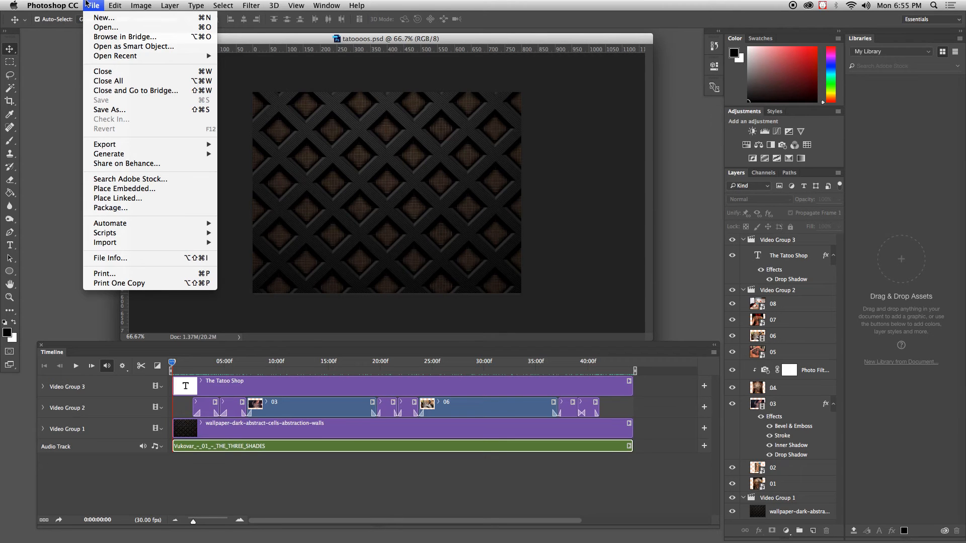
{"action": "mouse_move", "coordinate": [115, 4]}
{"action": "mouse_move", "coordinate": [109, 143]}
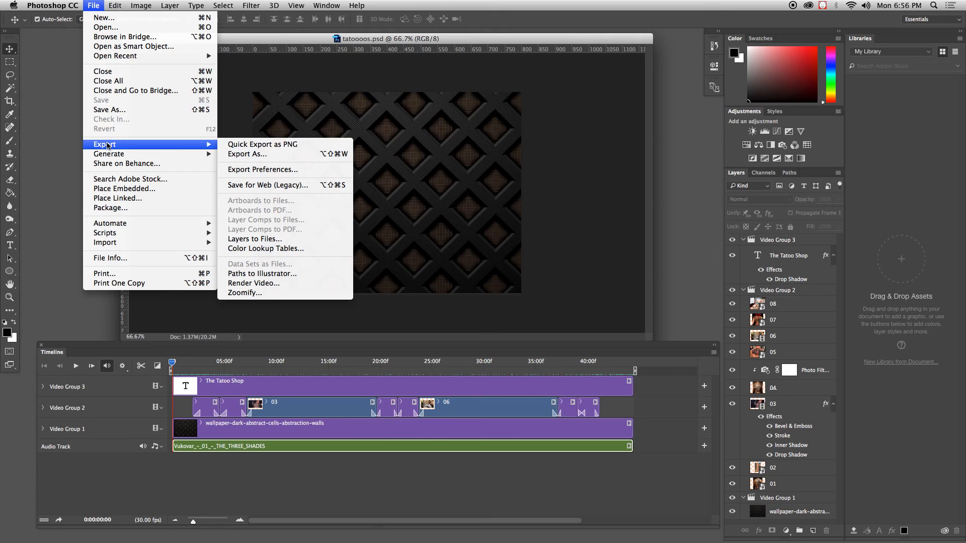
{"action": "left_click", "coordinate": [234, 283]}
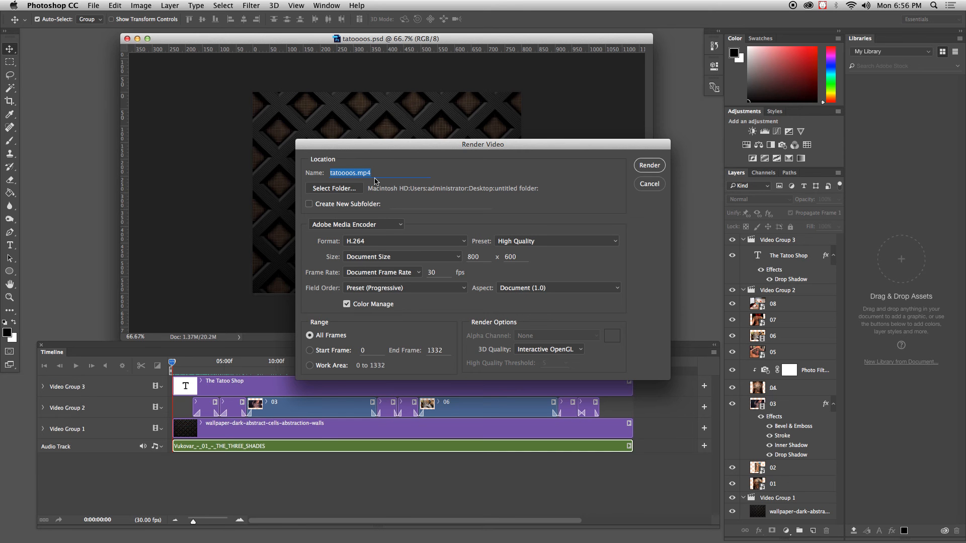
{"action": "left_click_drag", "start_coordinate": [367, 150], "coordinate": [340, 139]}
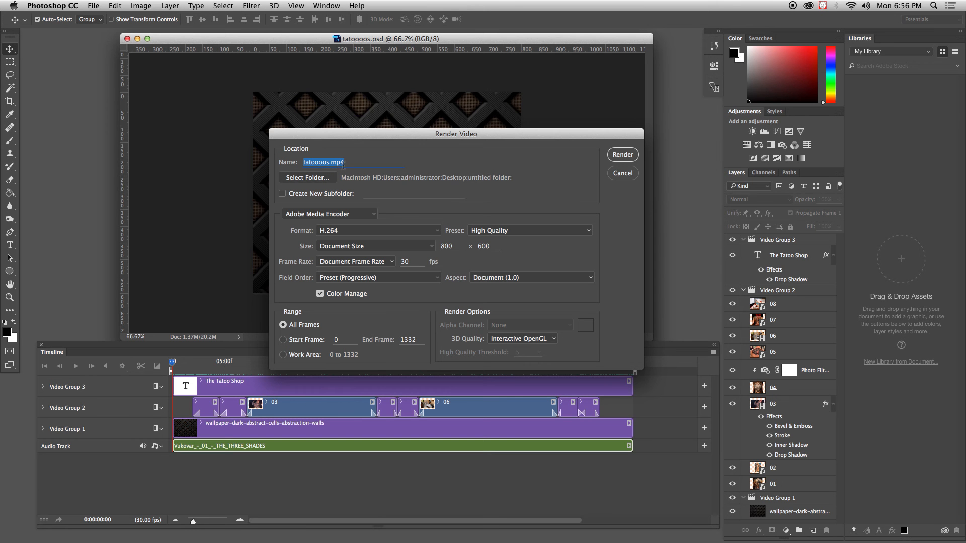
{"action": "left_click", "coordinate": [312, 179]}
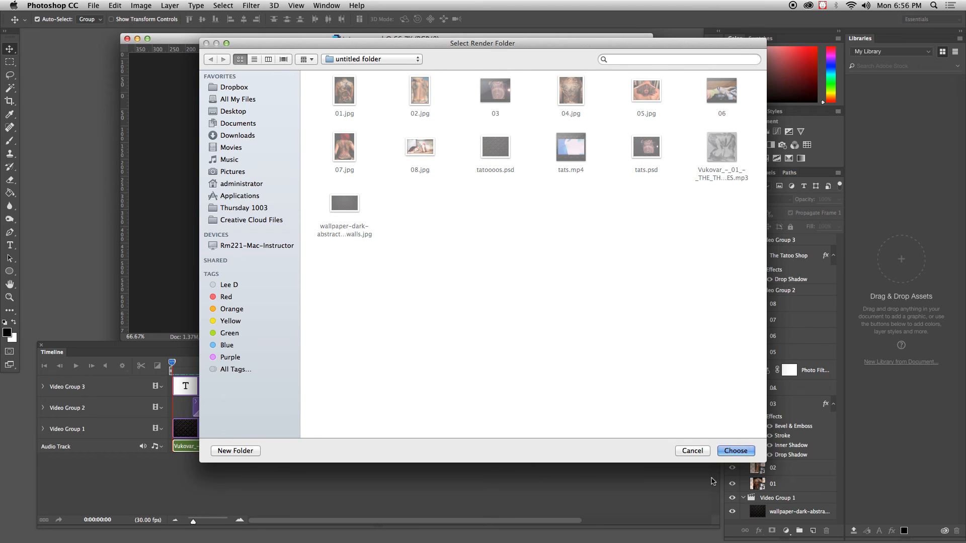
{"action": "key", "text": "Return"}
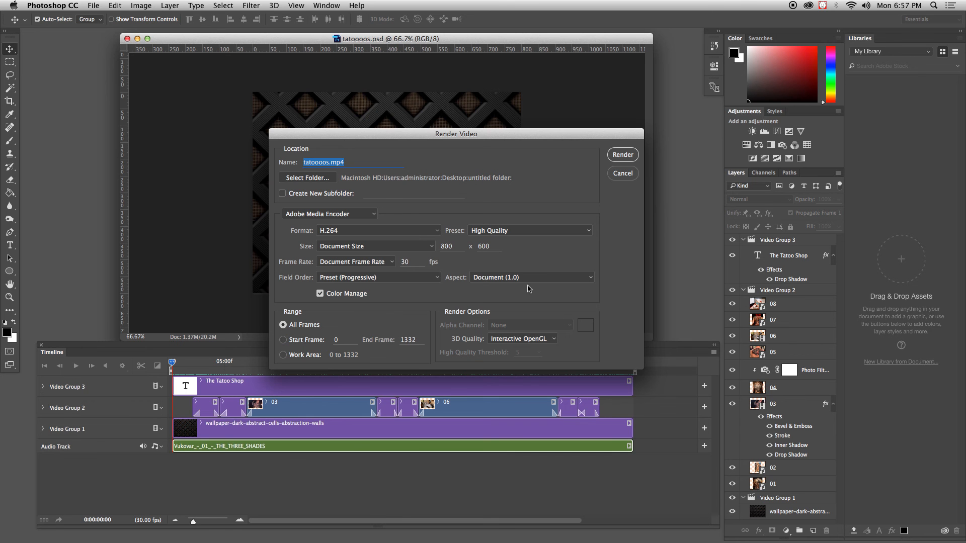
{"action": "left_click", "coordinate": [620, 156]}
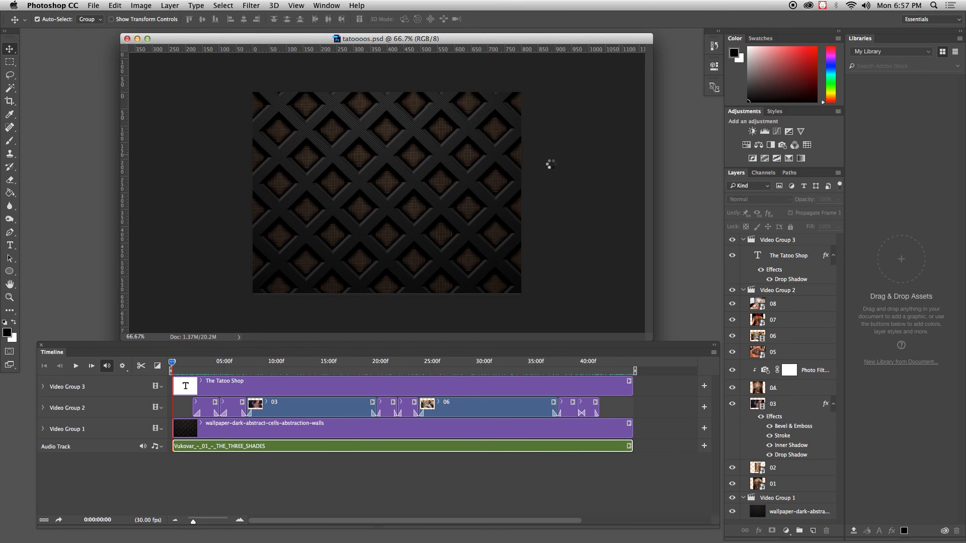